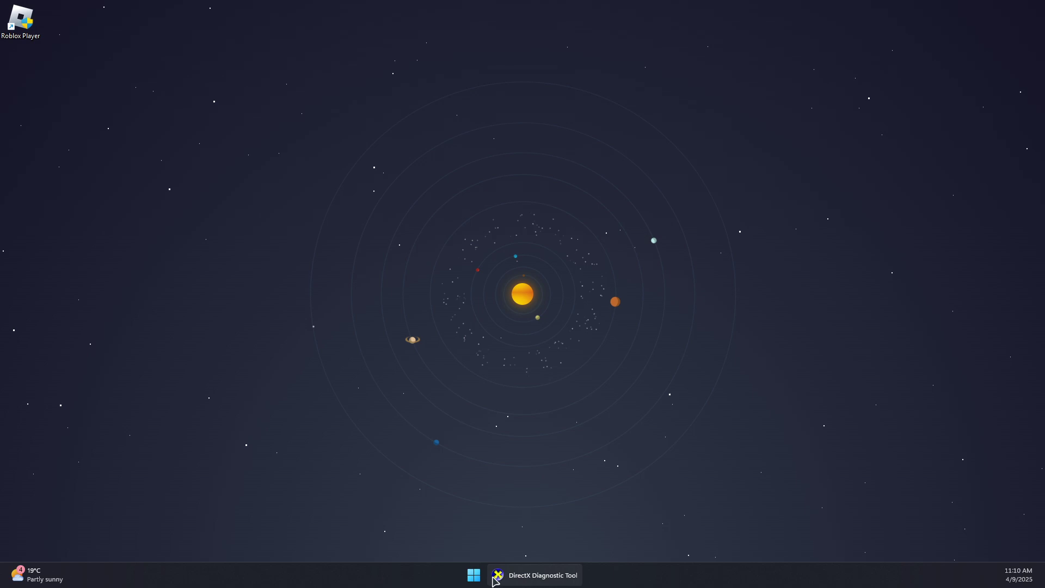
# Step: Open the Run dialog from Start search and run the dxdiag command
pyautogui.click(473, 575)
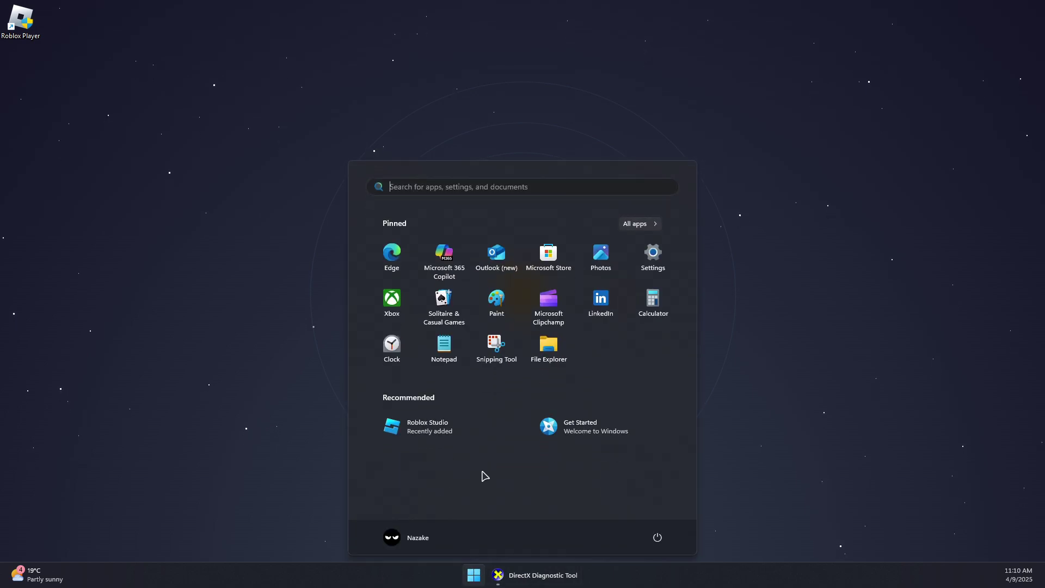
pyautogui.write('run')
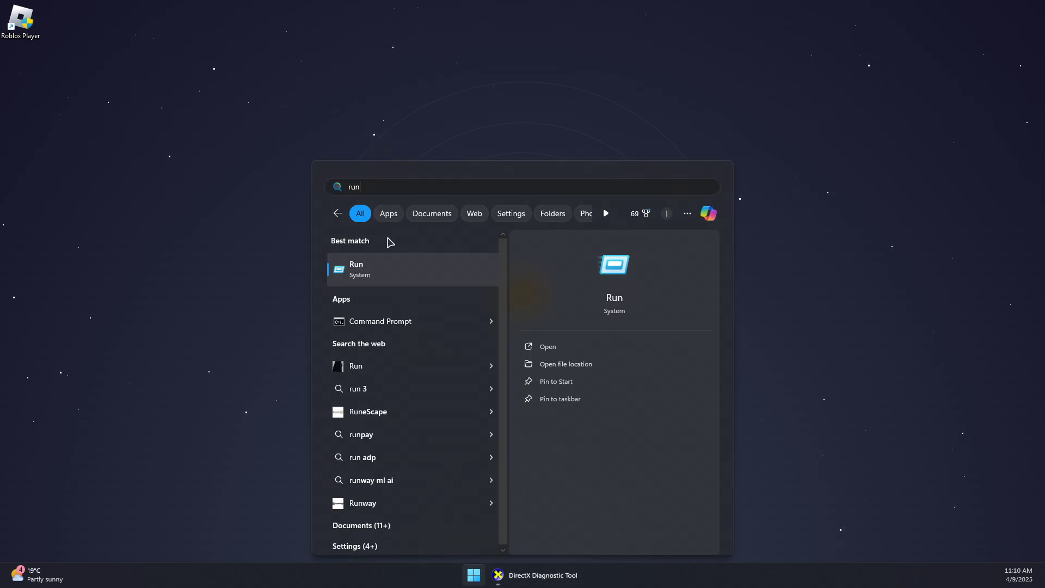
pyautogui.click(381, 278)
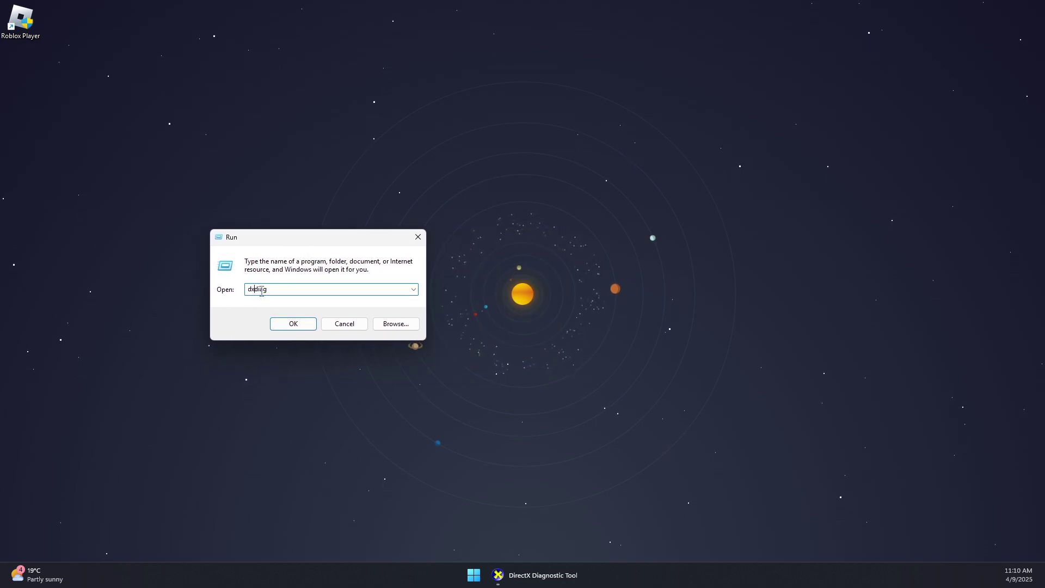
pyautogui.doubleClick(270, 292)
pyautogui.click(293, 324)
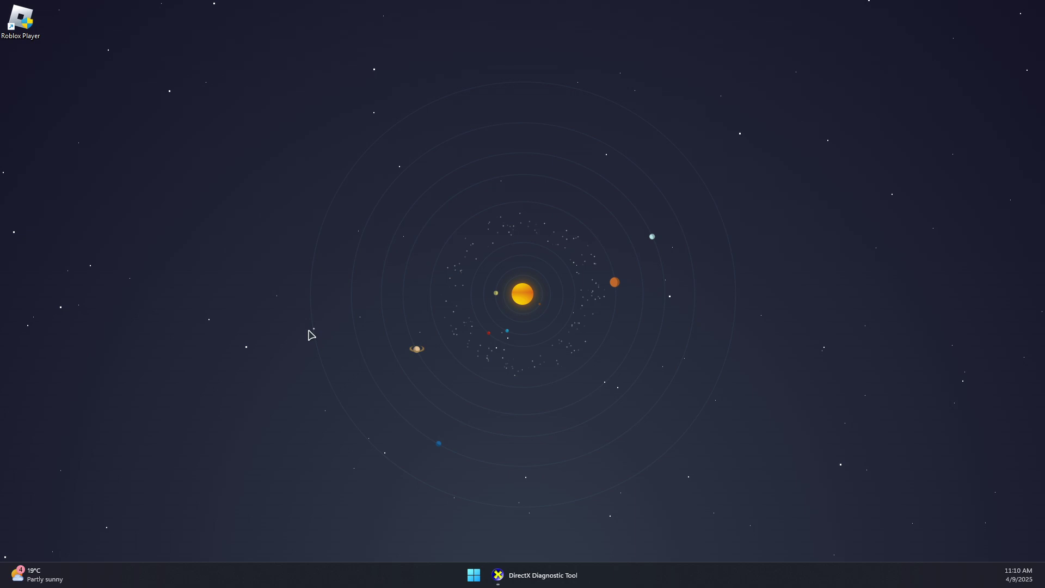
# Step: Review the System tab, then confirm DirectX 12 Ultimate is Enabled for the RTX 2080 on Display 1
pyautogui.click(498, 575)
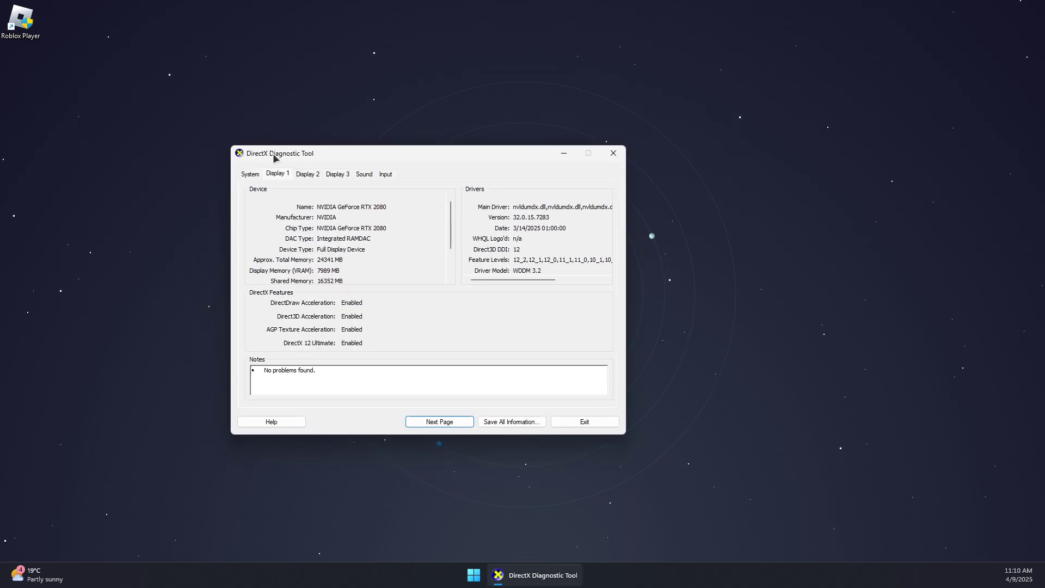
pyautogui.moveTo(266, 152); pyautogui.dragTo(328, 157)
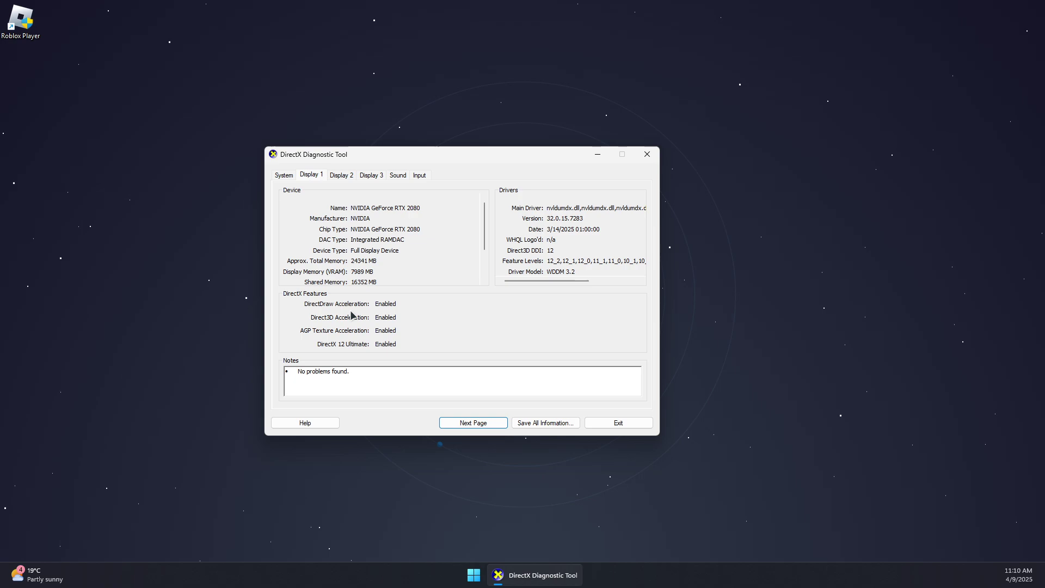
pyautogui.click(280, 176)
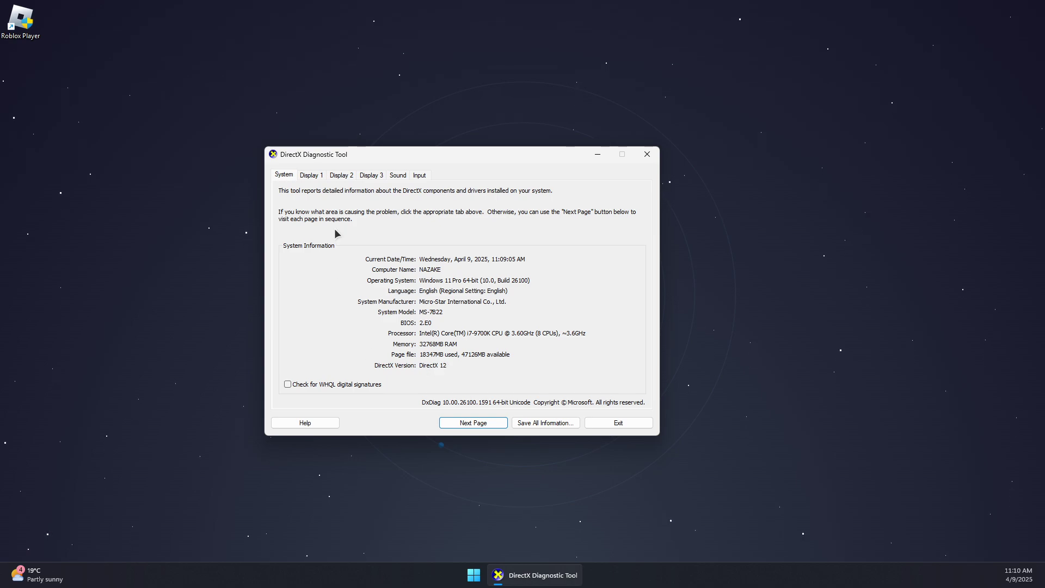
pyautogui.click(309, 175)
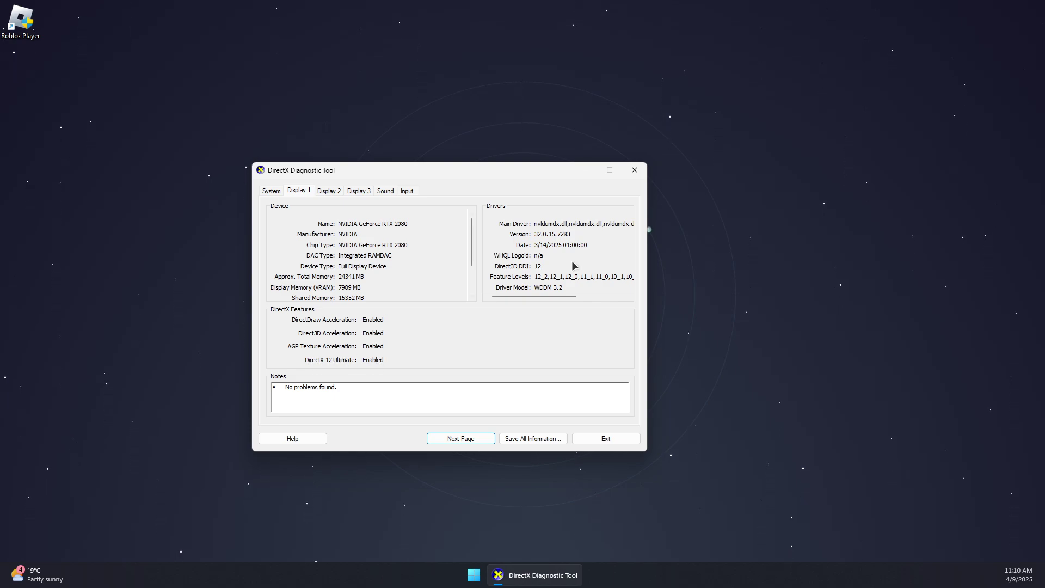
pyautogui.moveTo(543, 296)
pyautogui.mouseDown()
pyautogui.moveTo(607, 296)
pyautogui.moveTo(511, 297)
pyautogui.mouseUp()
pyautogui.moveTo(405, 180); pyautogui.dragTo(451, 167)
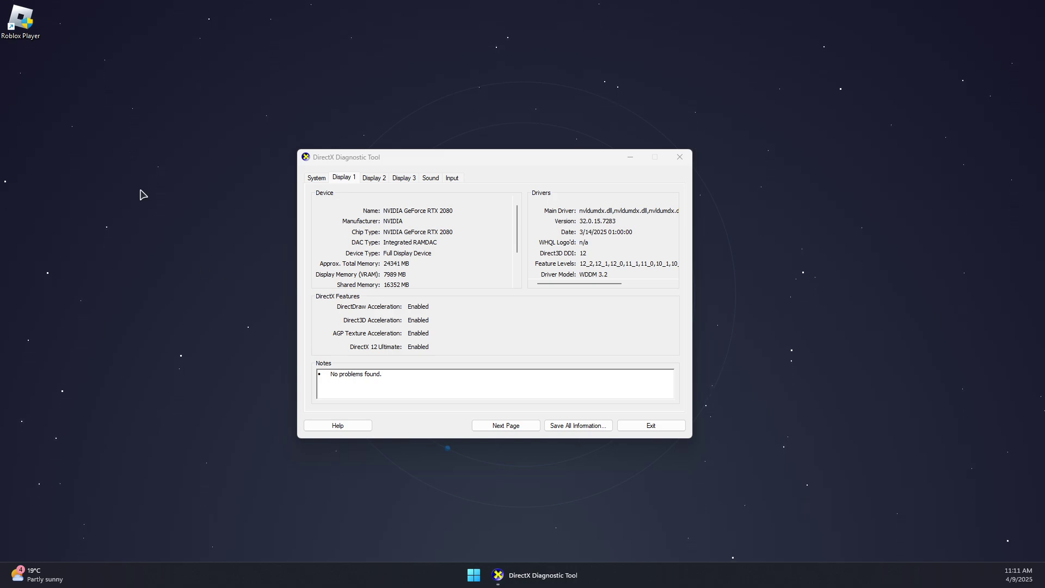
pyautogui.moveTo(326, 160); pyautogui.dragTo(280, 145)
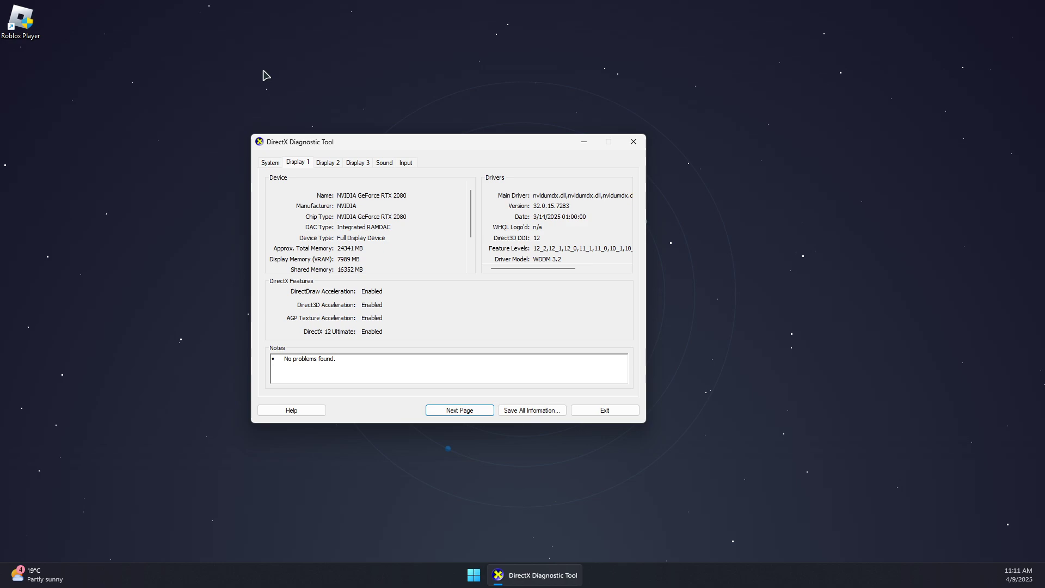
# Step: Exit dxdiag and open a maximized Windows Update page listing eight pending updates
pyautogui.click(601, 411)
pyautogui.click(520, 576)
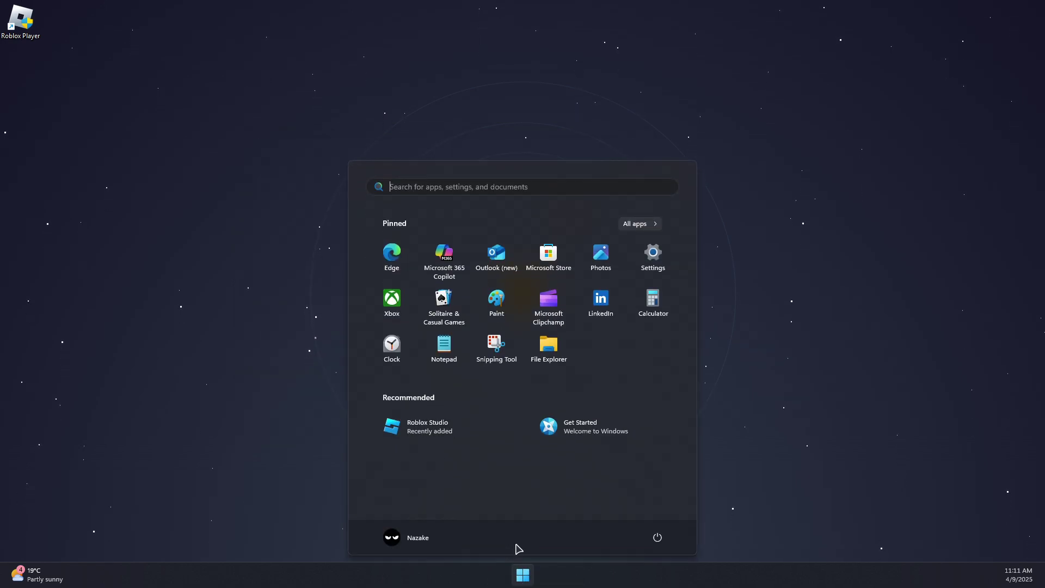
pyautogui.rightClick(519, 576)
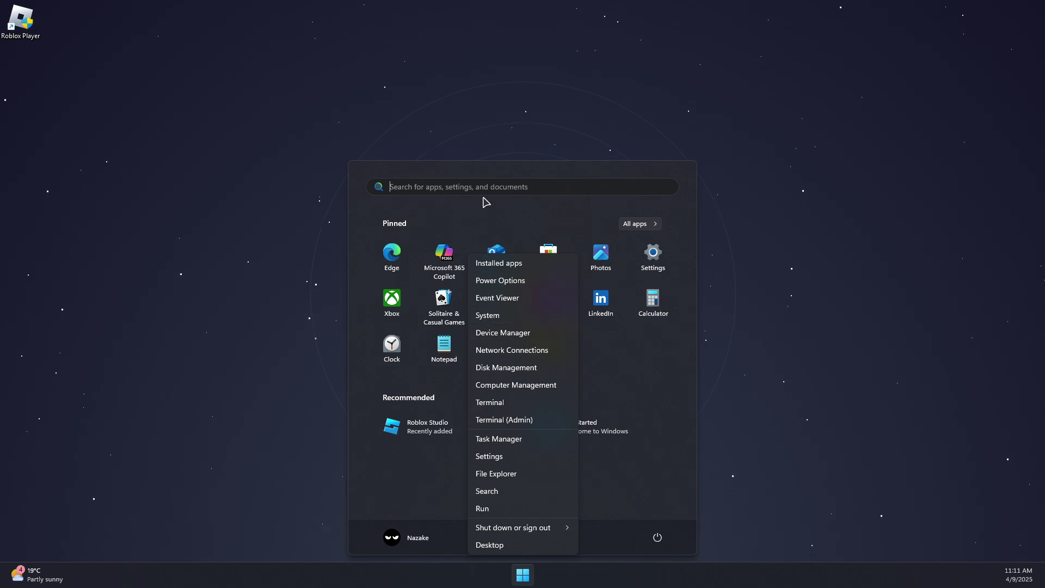
pyautogui.click(485, 187)
pyautogui.write('windo')
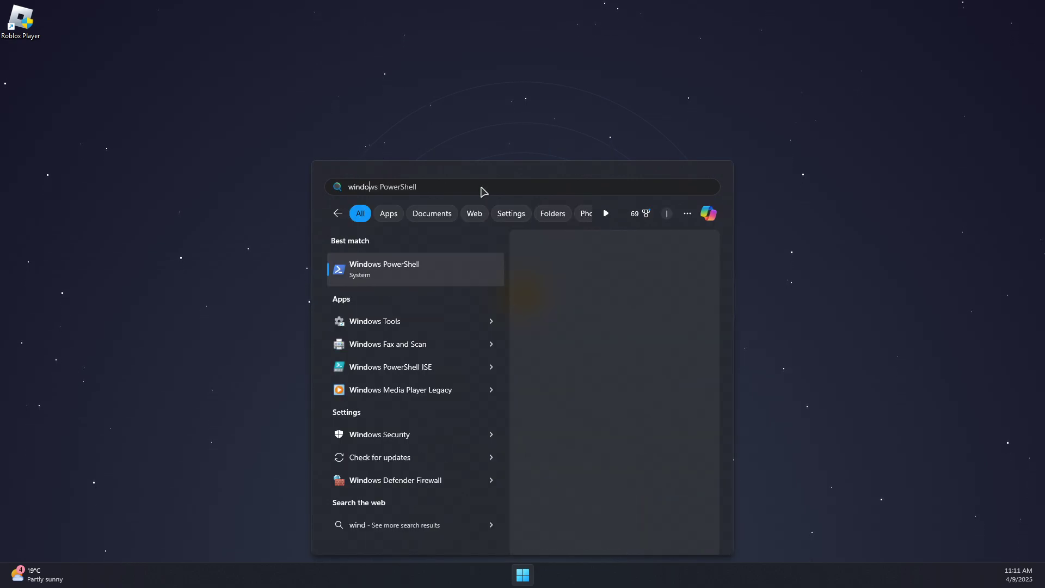
pyautogui.write('ws update')
pyautogui.click(388, 275)
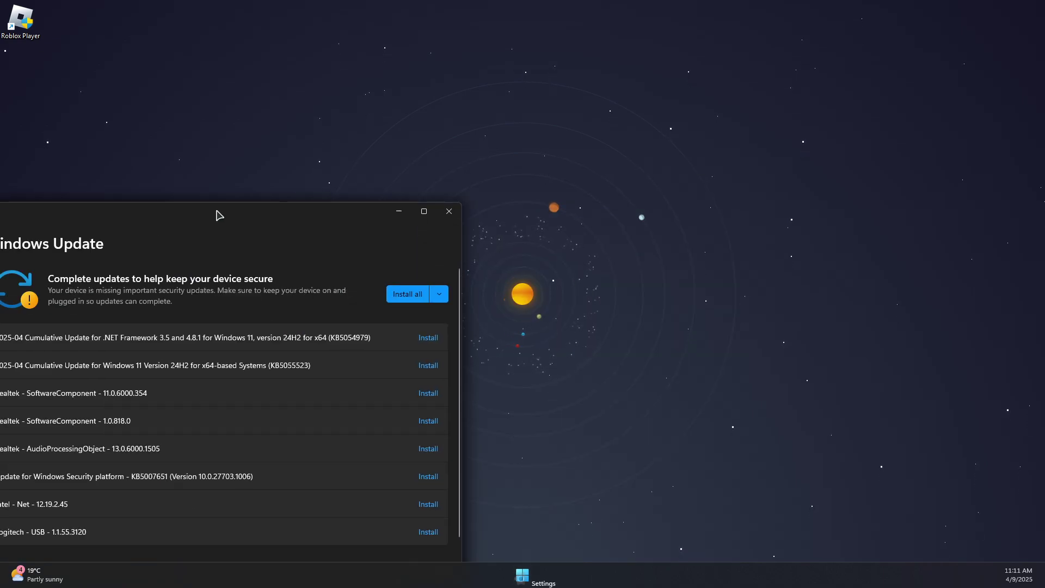
pyautogui.doubleClick(601, 147)
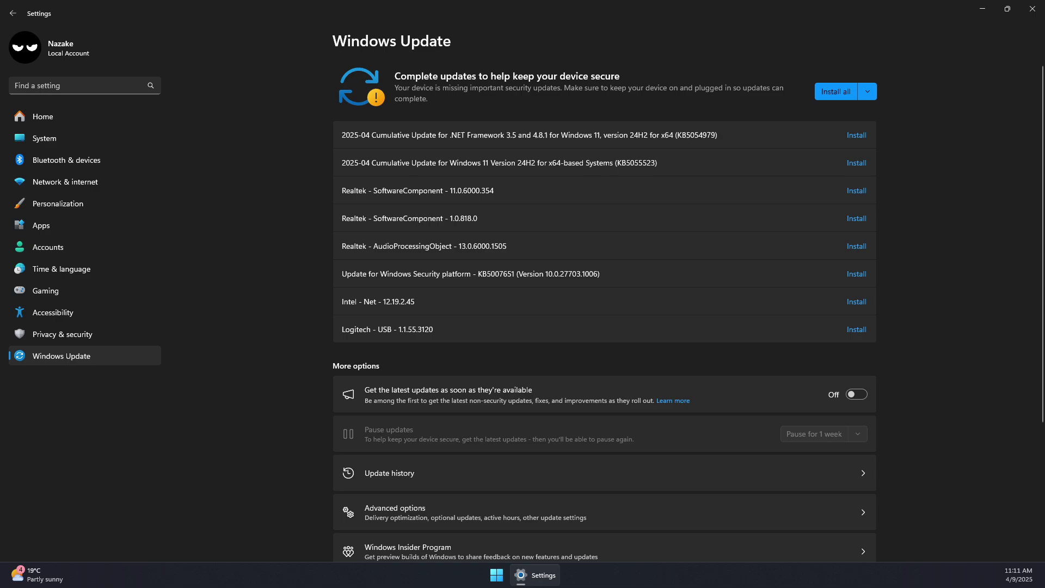
pyautogui.click(535, 575)
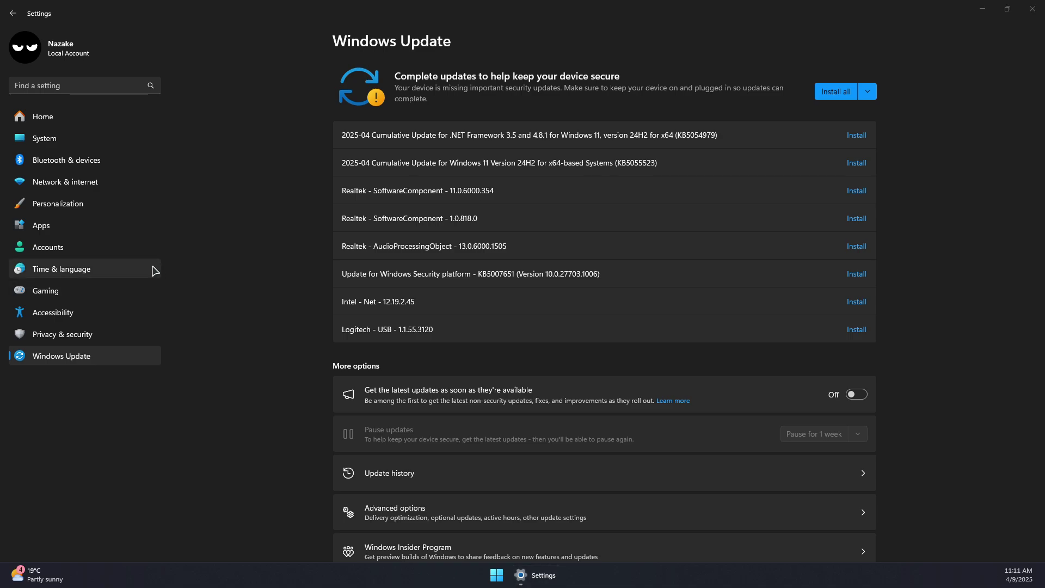
# Step: From the desktop, launch Firefox and search Google for 'nvidia app'
pyautogui.press('super+d')
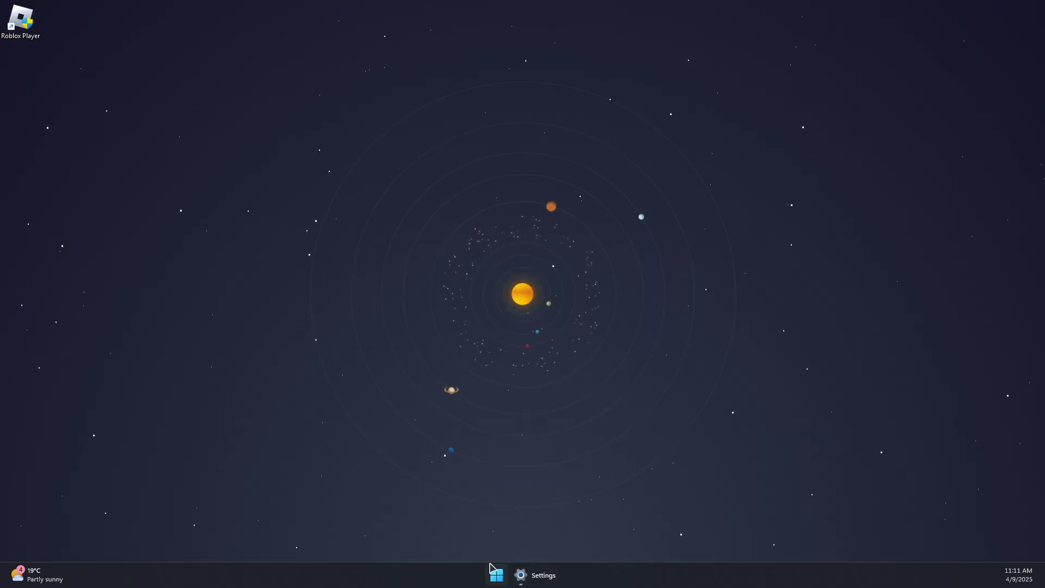
pyautogui.click(496, 574)
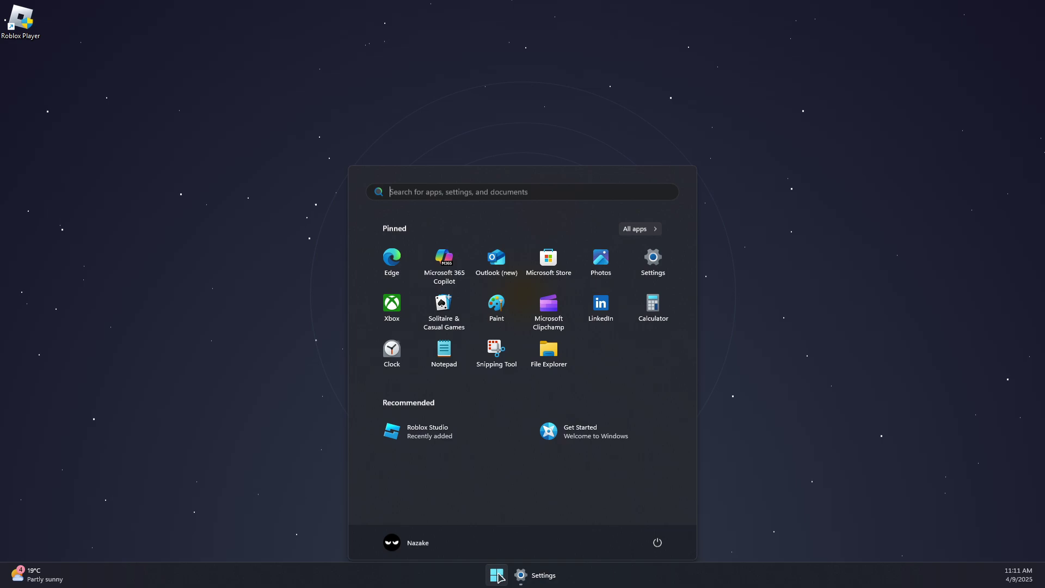
pyautogui.write('fire')
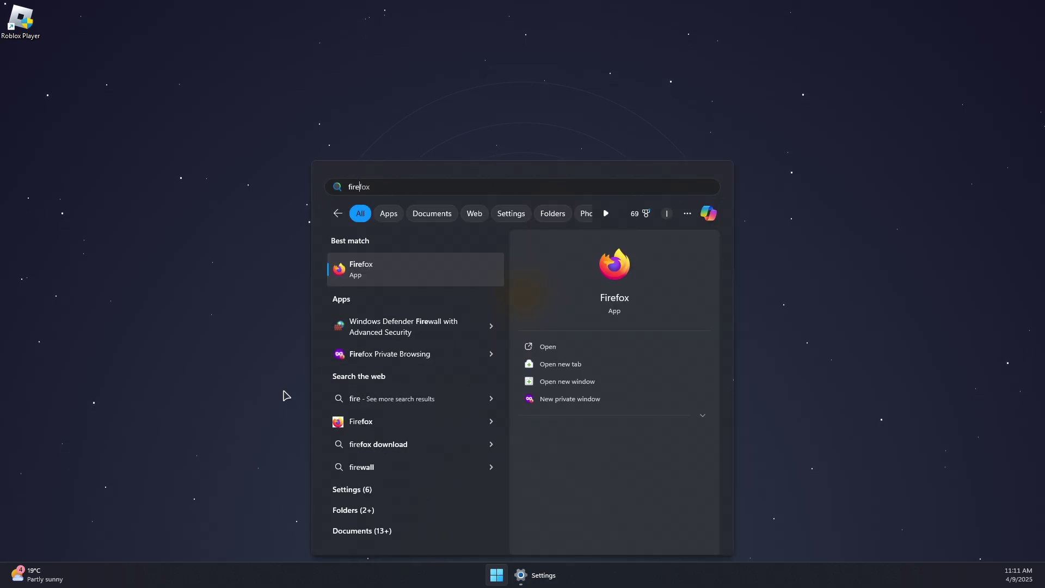
pyautogui.click(381, 272)
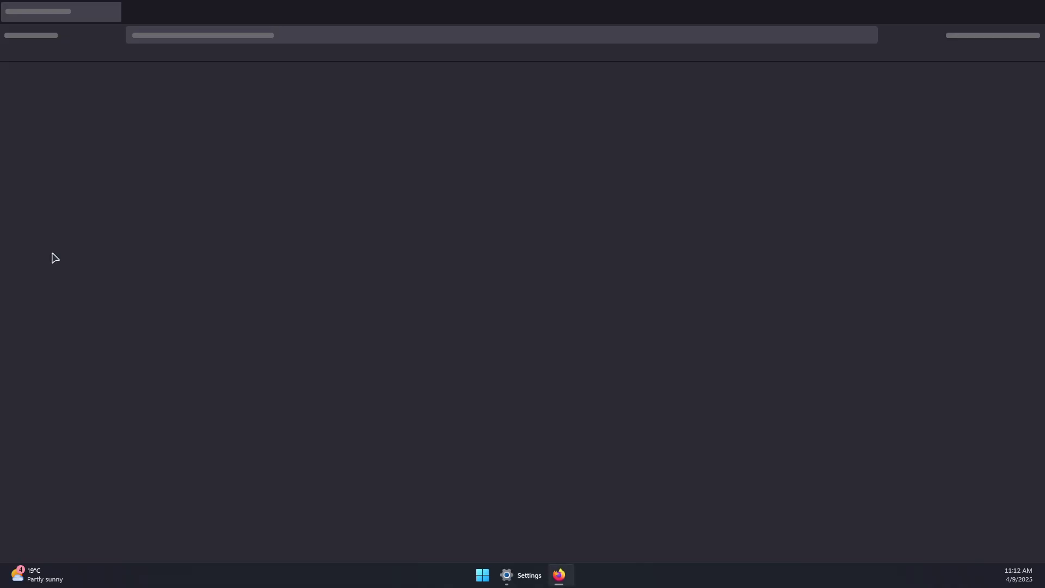
pyautogui.click(200, 38)
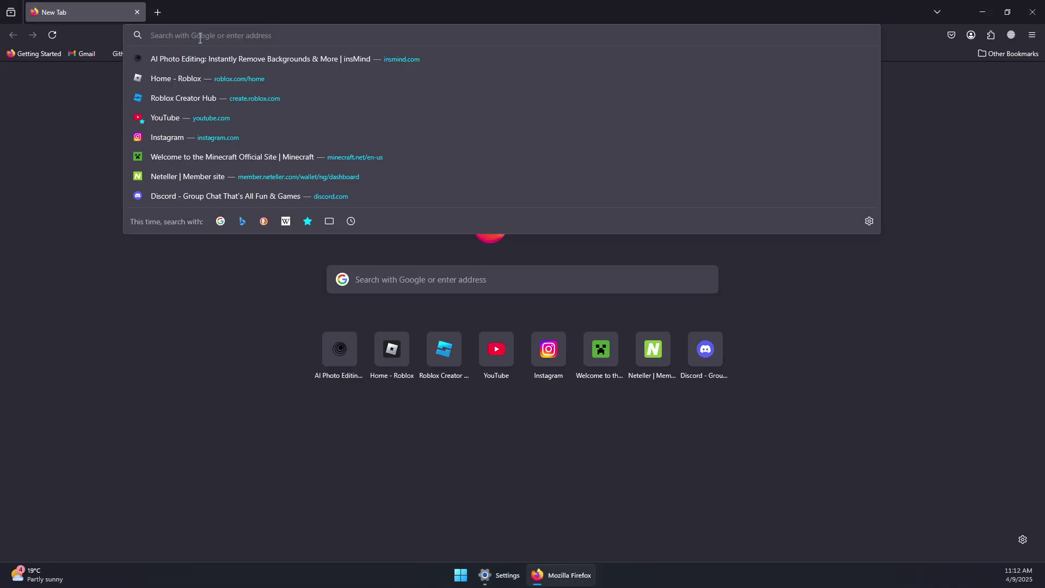
pyautogui.write('nvidia')
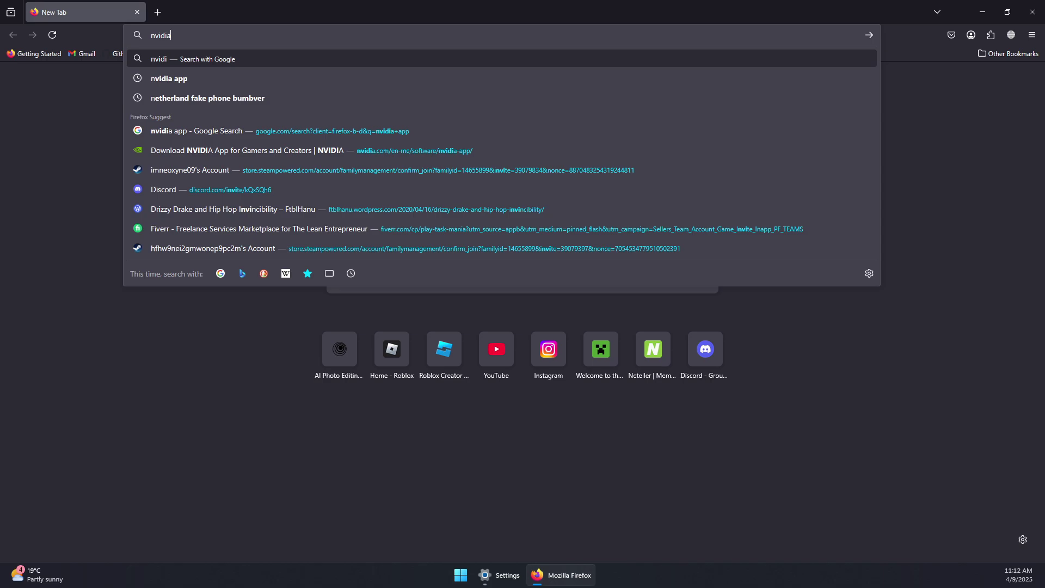
pyautogui.write(' app')
pyautogui.press('Return')
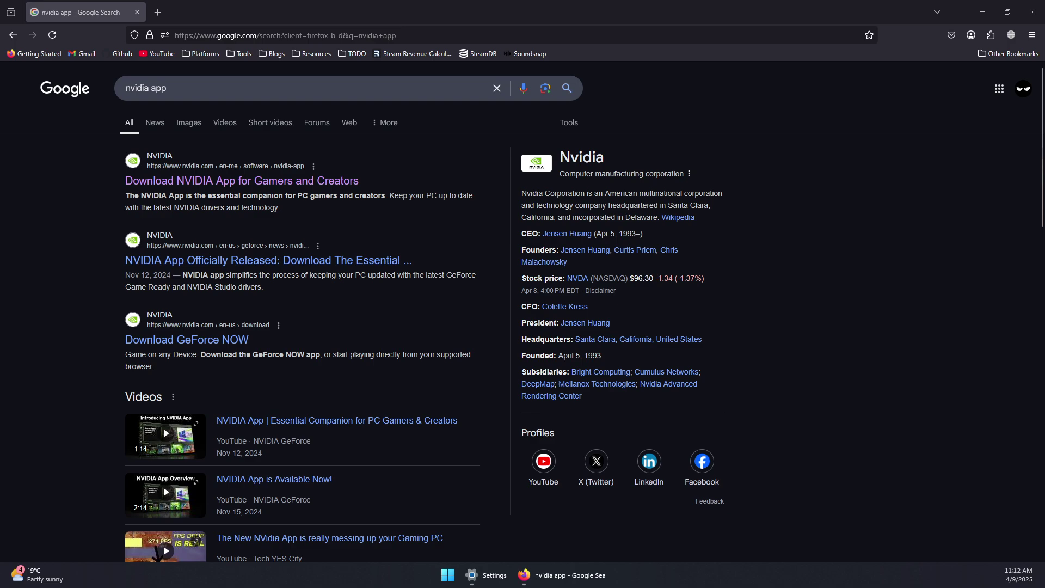
# Step: Launch the installed NVIDIA App from Start search
pyautogui.click(447, 575)
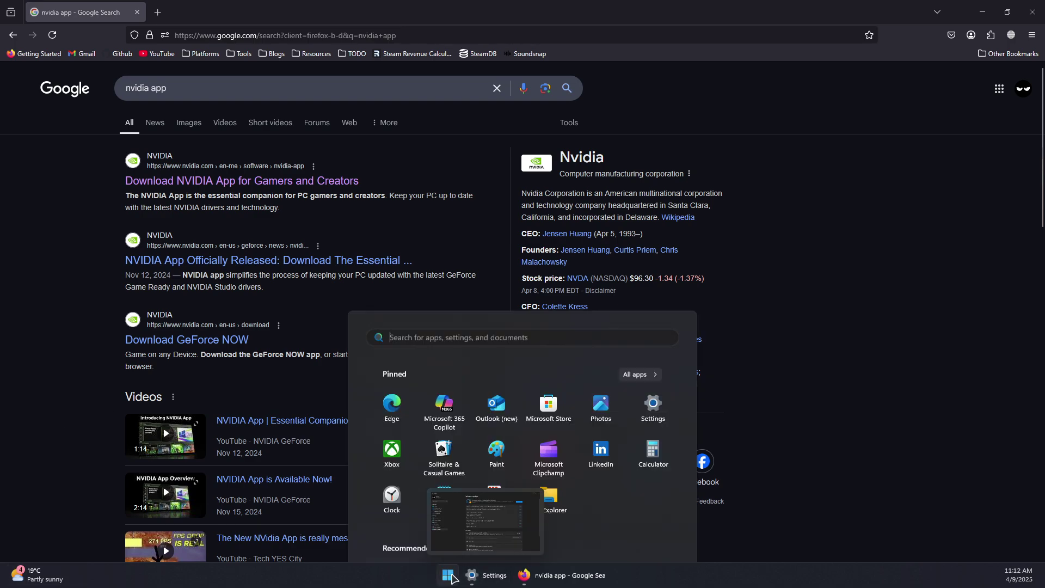
pyautogui.write('nvidia app')
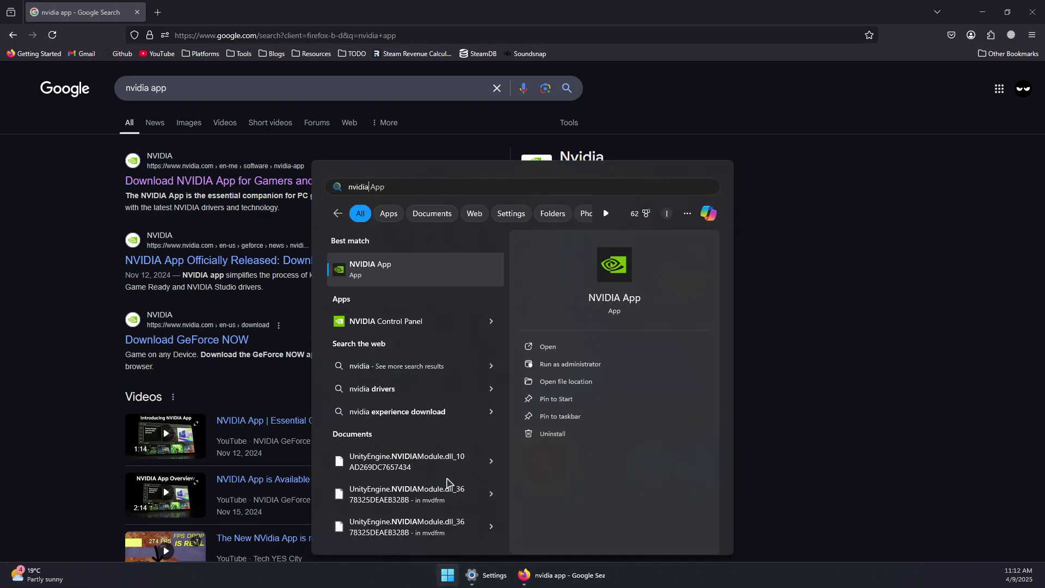
pyautogui.click(407, 269)
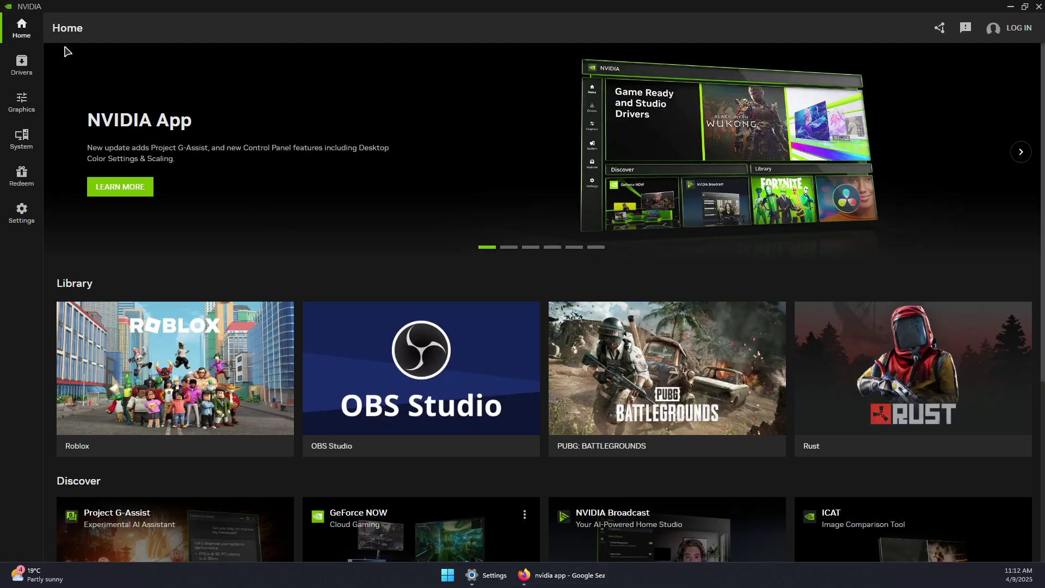
# Step: View the Drivers page confirming Game Ready Driver 572.83 is up to date
pyautogui.click(24, 69)
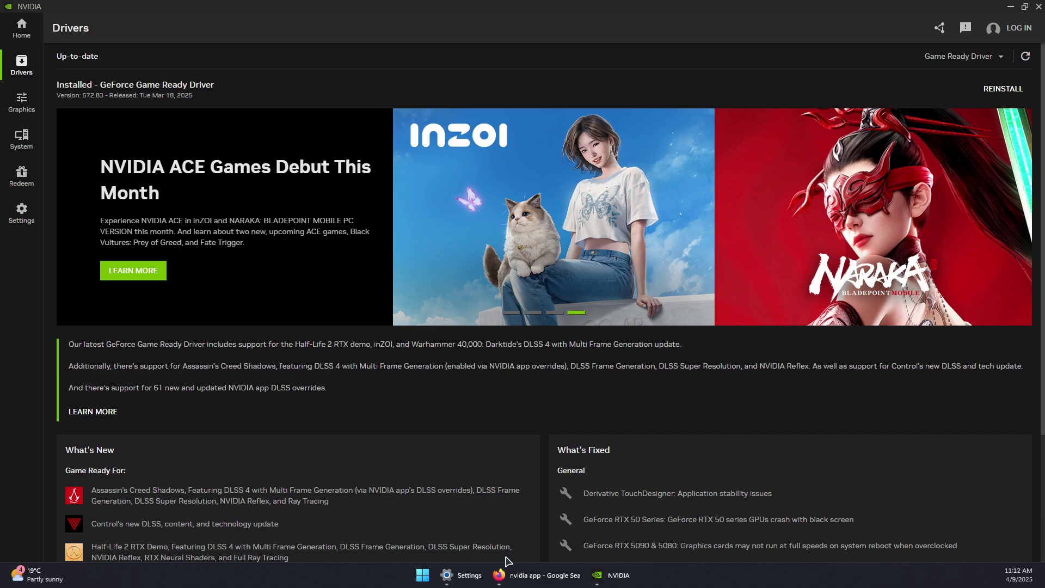
pyautogui.click(422, 575)
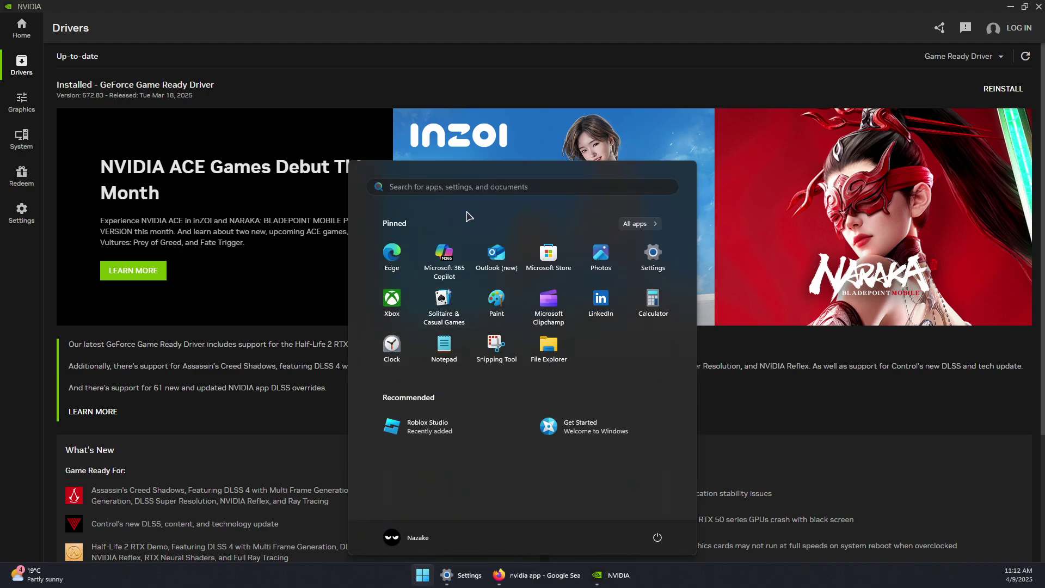
pyautogui.click(444, 188)
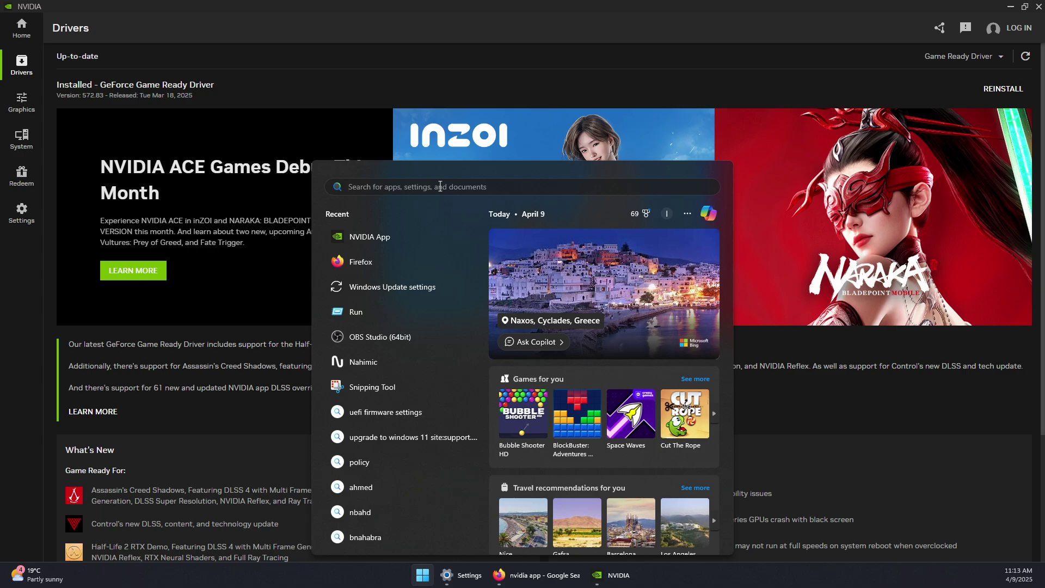
pyautogui.write('dir')
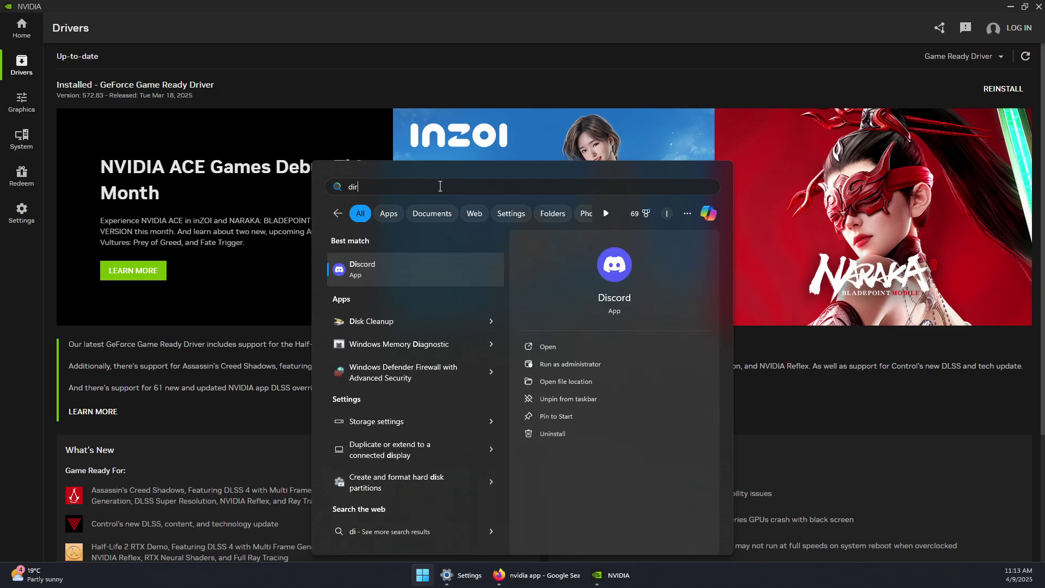
pyautogui.write('ect s')
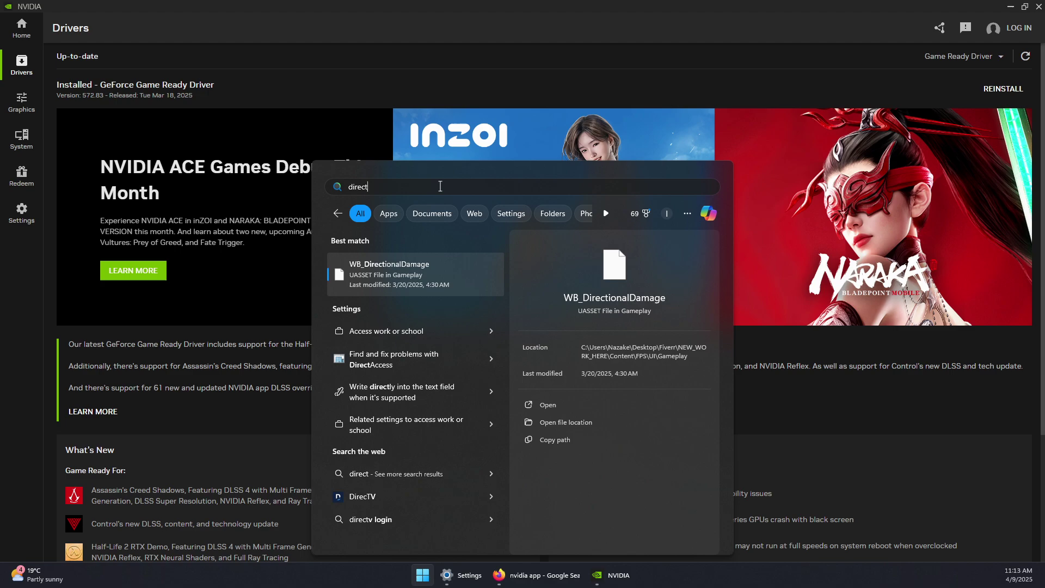
pyautogui.write('t')
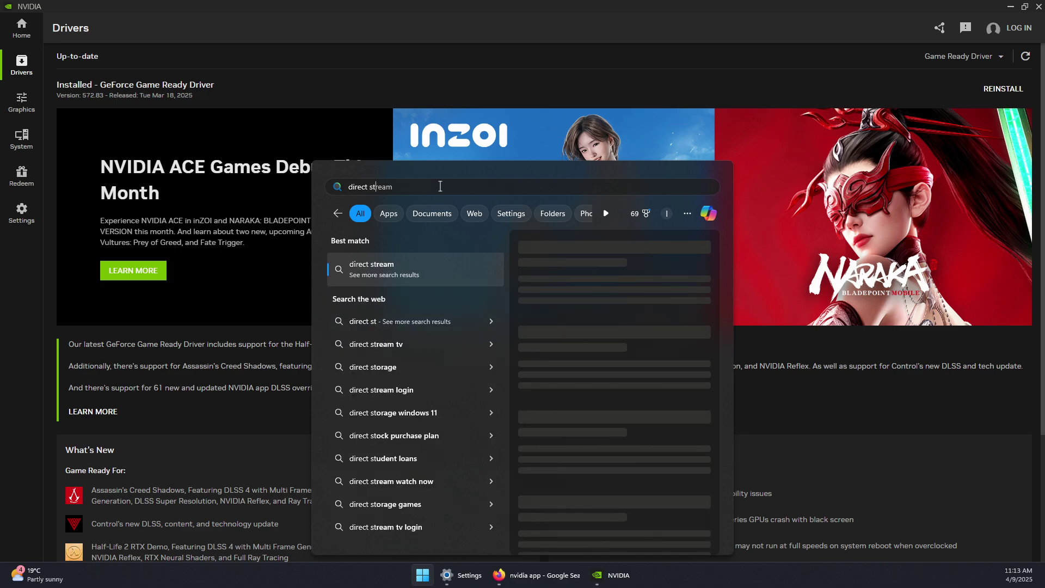
pyautogui.write('orage')
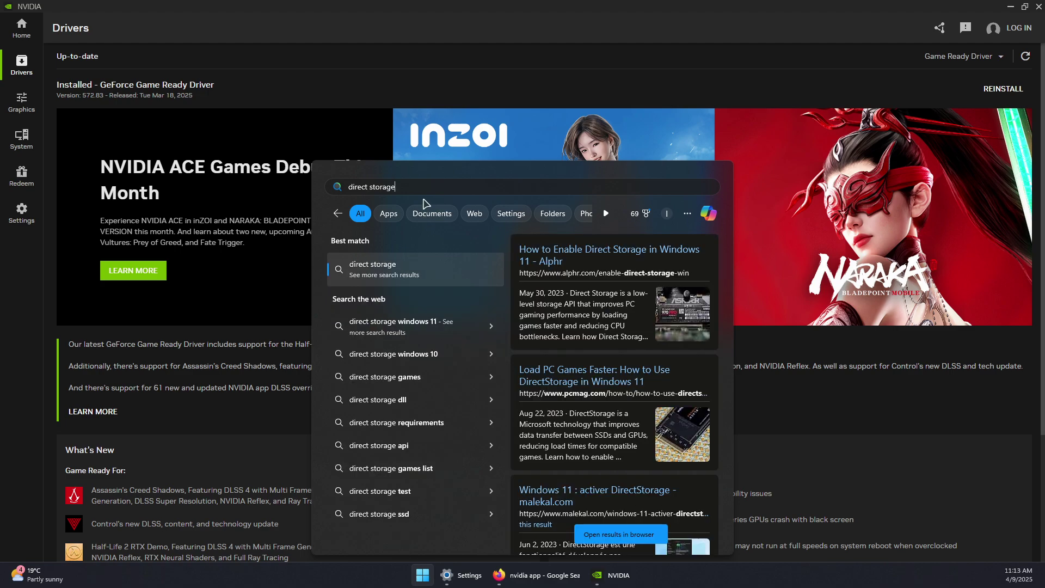
pyautogui.click(419, 283)
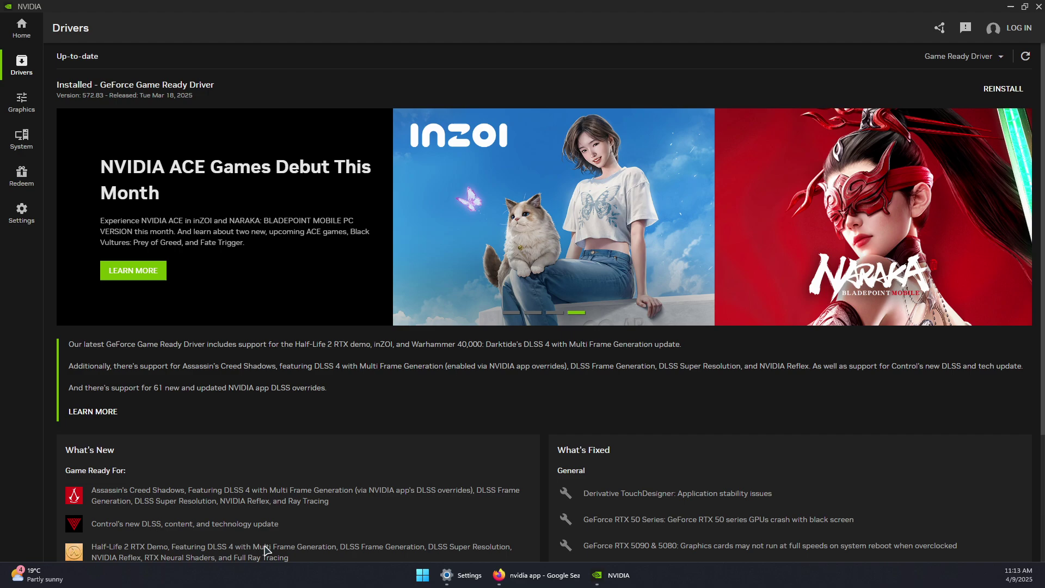
# Step: Search Settings for 'gaming' and open the Game Mode page, with Game Mode on
pyautogui.click(446, 574)
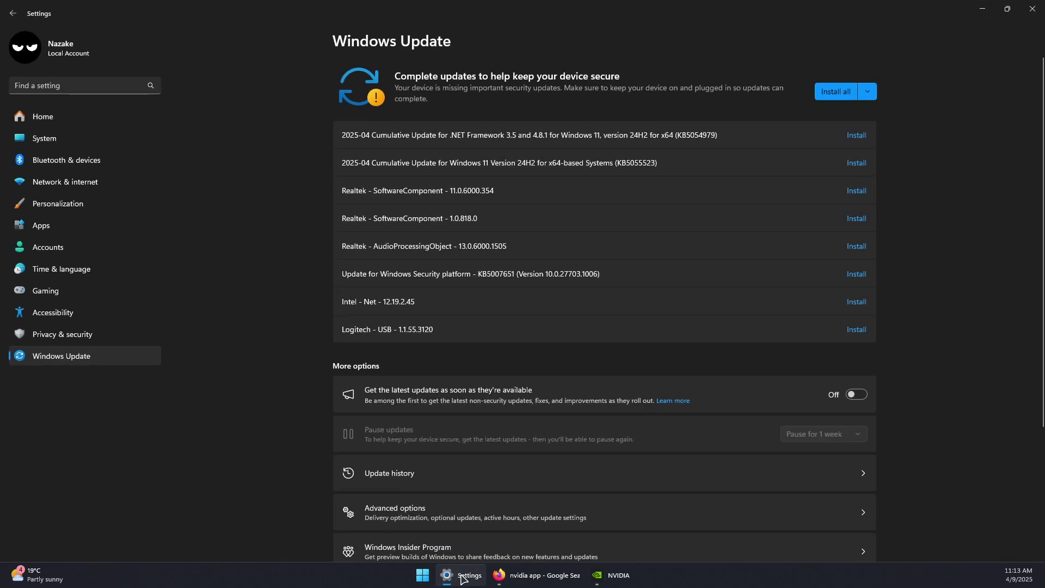
pyautogui.click(59, 91)
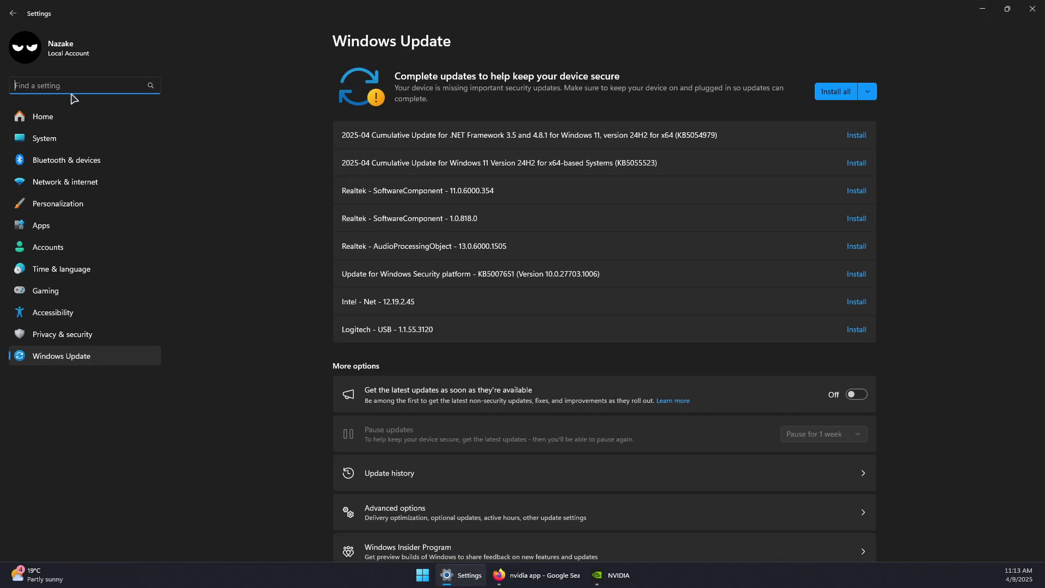
pyautogui.write('gaming')
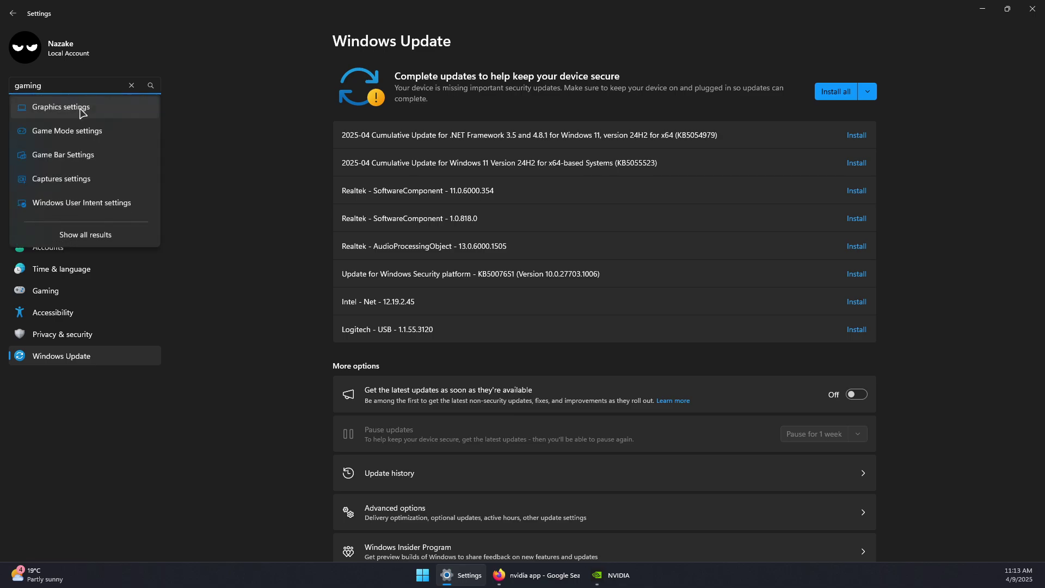
pyautogui.click(77, 135)
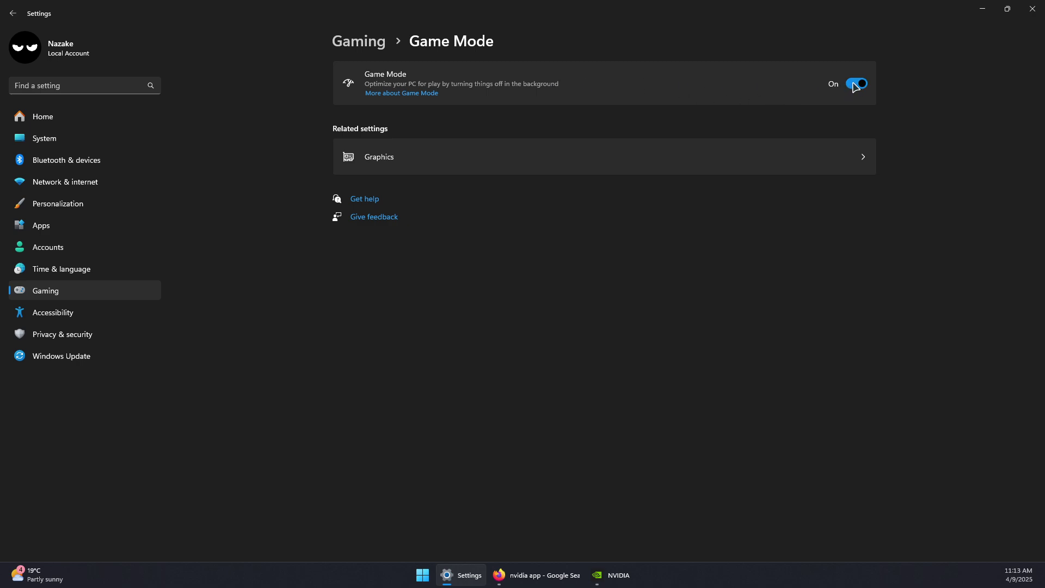
# Step: Confirm hardware-accelerated GPU scheduling is On in advanced graphics settings, then close Settings
pyautogui.click(475, 164)
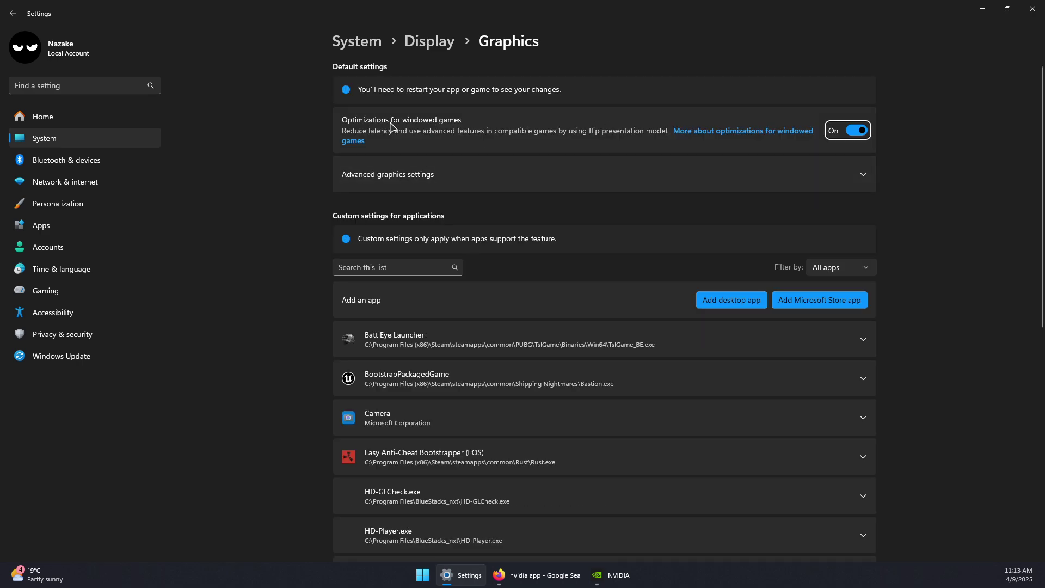
pyautogui.scroll(-2, 811, 151)
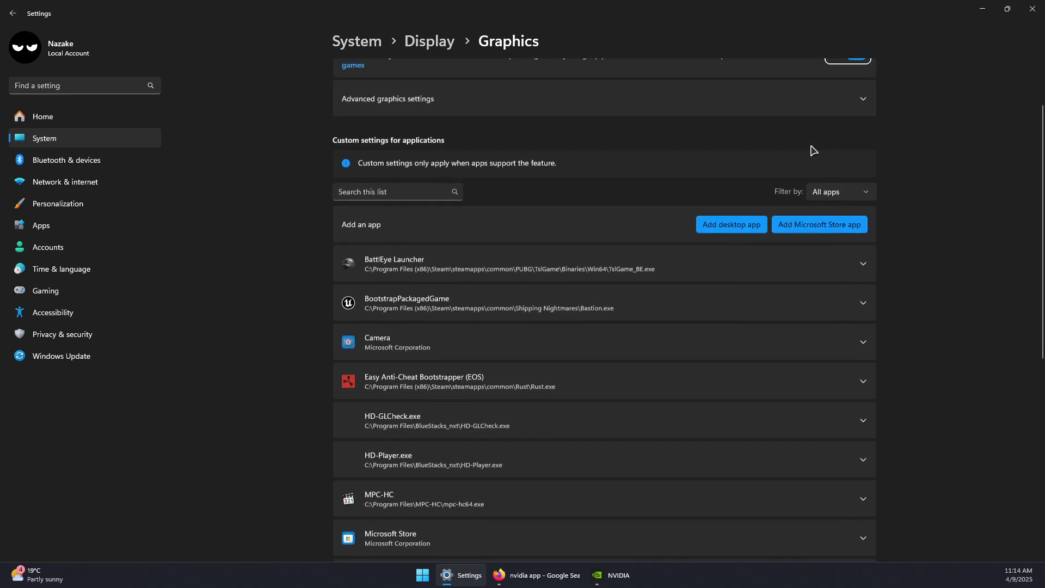
pyautogui.scroll(2, 843, 116)
pyautogui.click(492, 177)
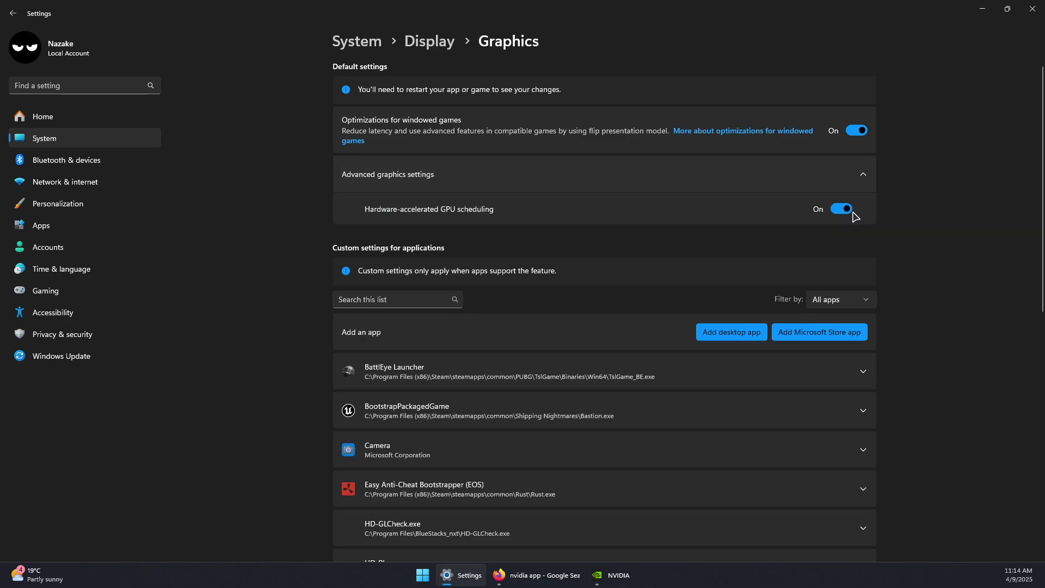
pyautogui.scroll(-2, 865, 213)
pyautogui.scroll(-4, 863, 207)
pyautogui.scroll(-4, 839, 206)
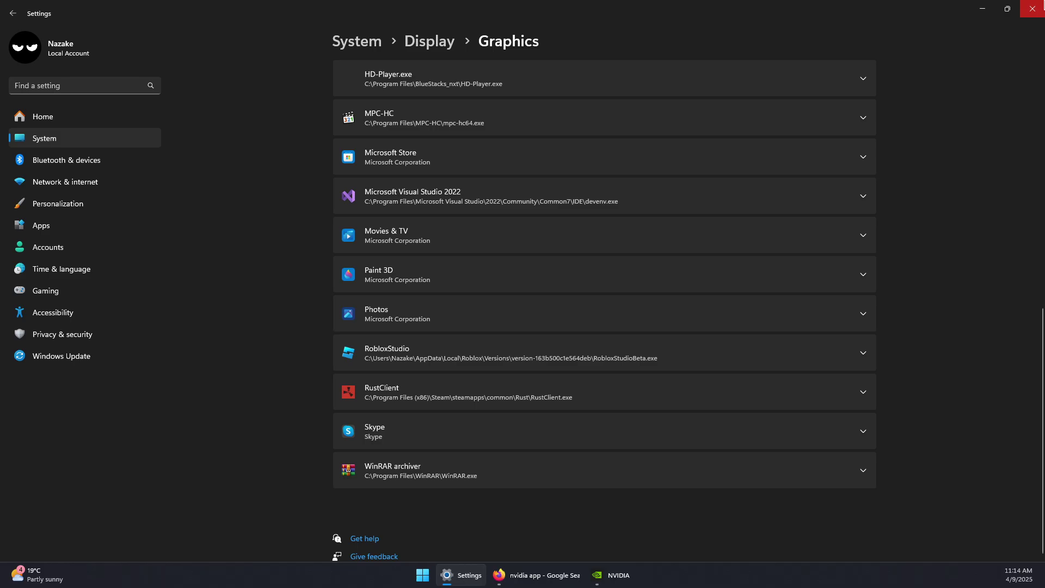
pyautogui.click(1032, 9)
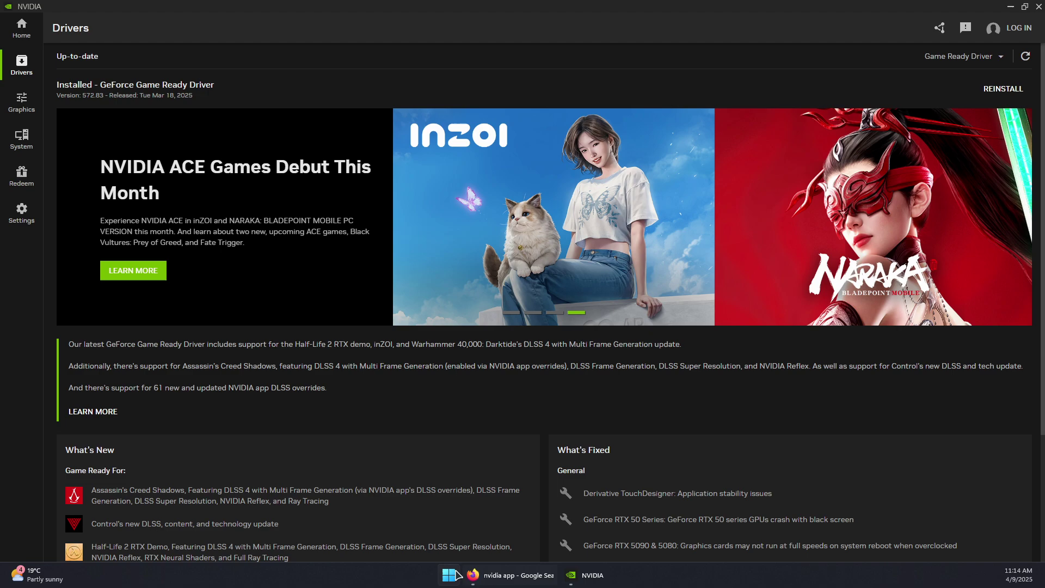
# Step: Reopen the Run dialog via Start search and select the entered dxdiag command
pyautogui.click(448, 575)
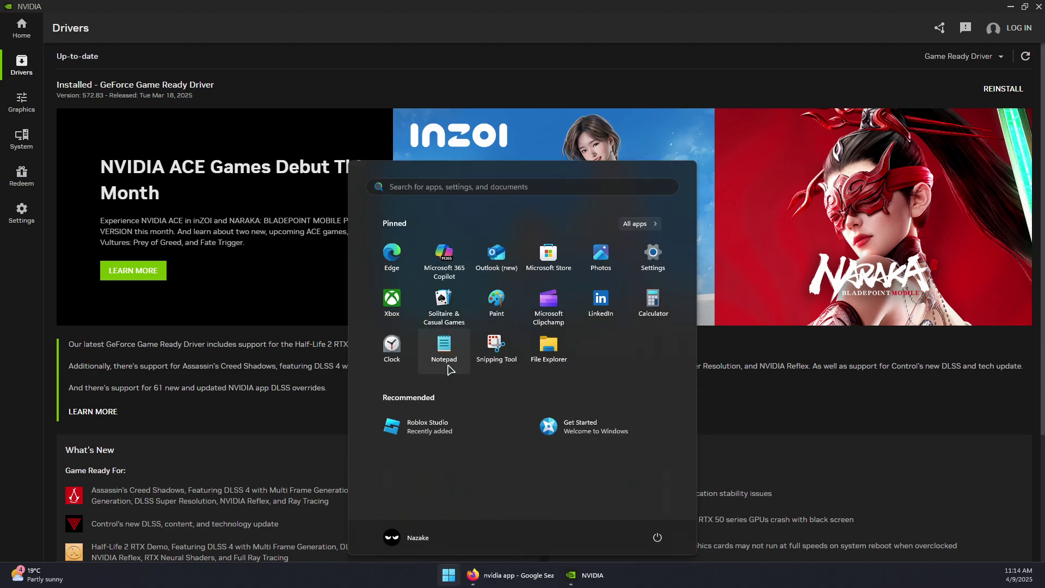
pyautogui.write('run')
pyautogui.press('BackSpace')
pyautogui.press('BackSpace')
pyautogui.press('BackSpace')
pyautogui.press('Escape')
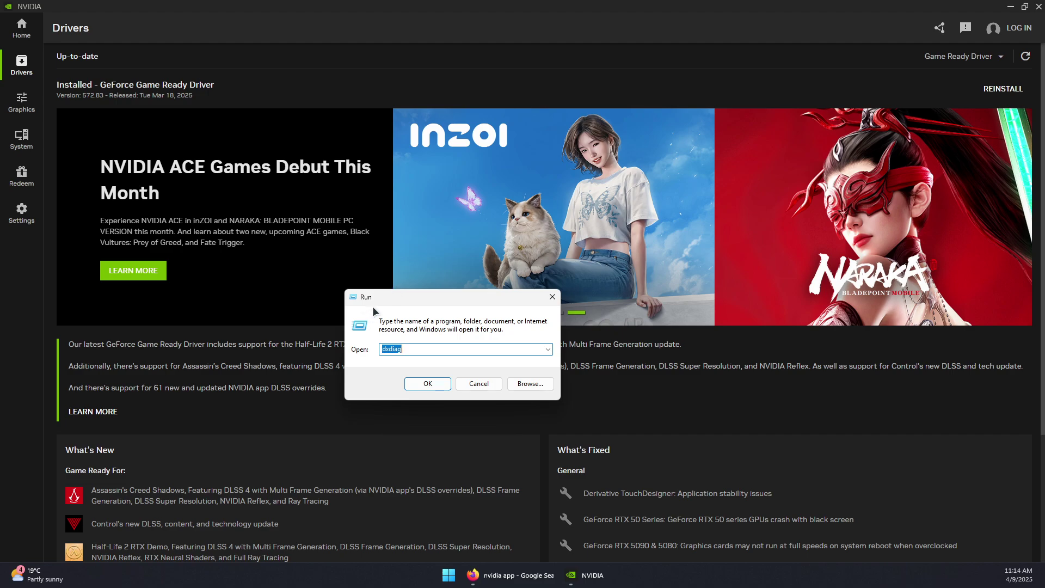
pyautogui.moveTo(379, 298); pyautogui.dragTo(417, 285)
pyautogui.click(442, 335)
pyautogui.doubleClick(438, 336)
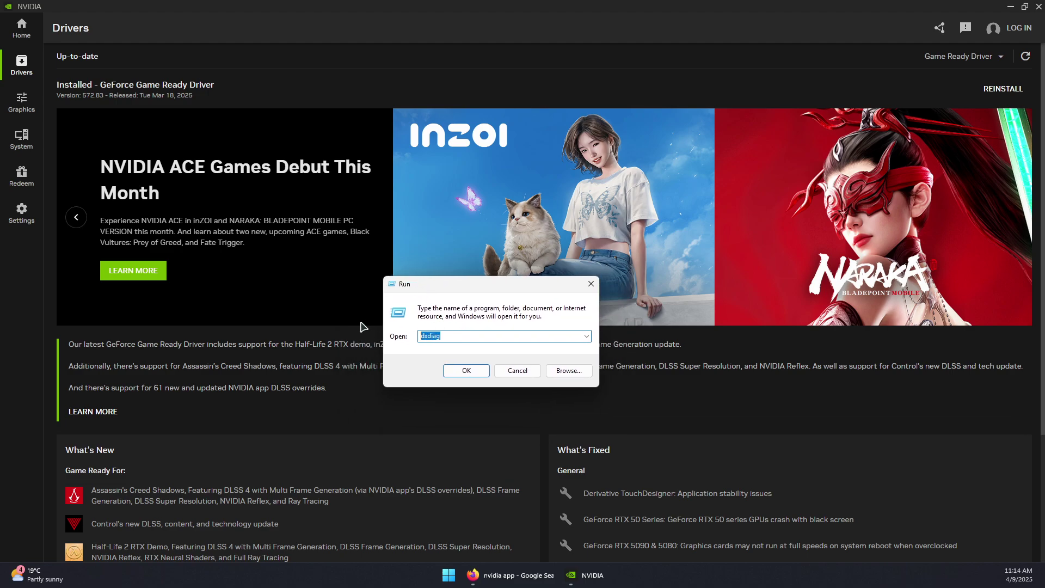
pyautogui.click(435, 338)
pyautogui.doubleClick(435, 336)
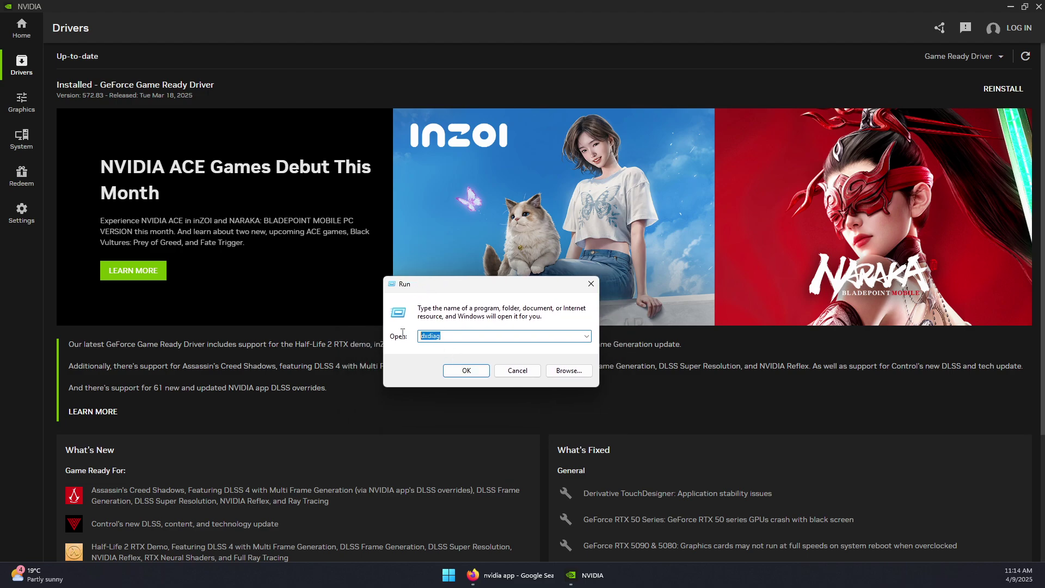
# Step: Run dxdiag, confirm DirectX 12 Ultimate Enabled on Display 1, and view Displays 2 and 3
pyautogui.click(462, 370)
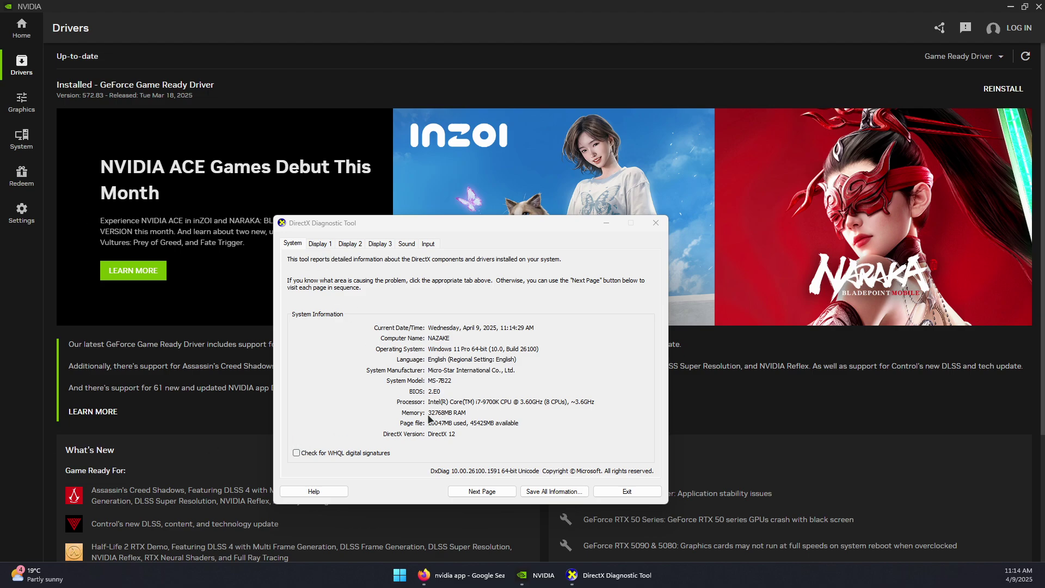
pyautogui.click(450, 433)
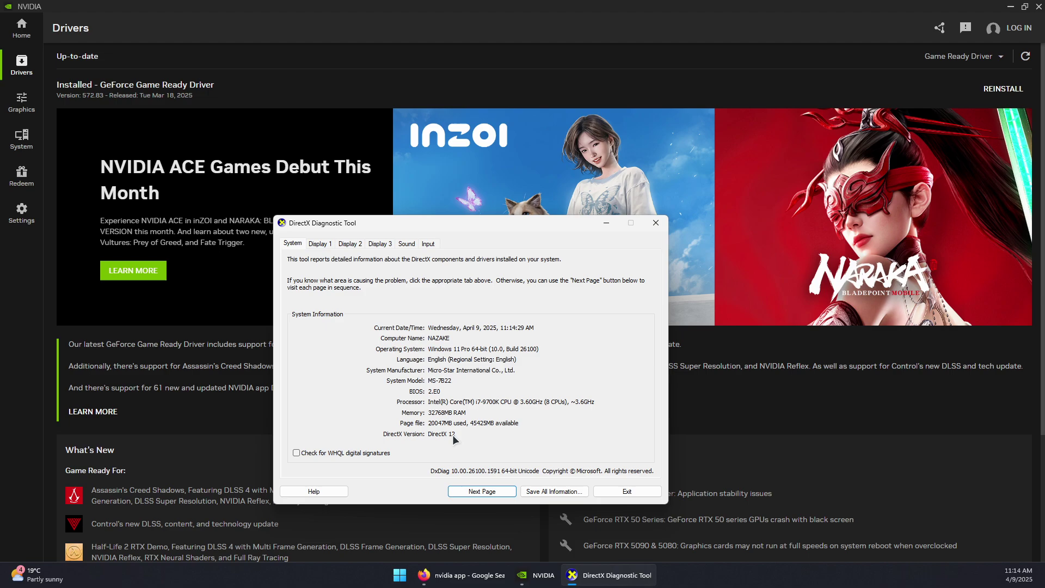
pyautogui.click(321, 243)
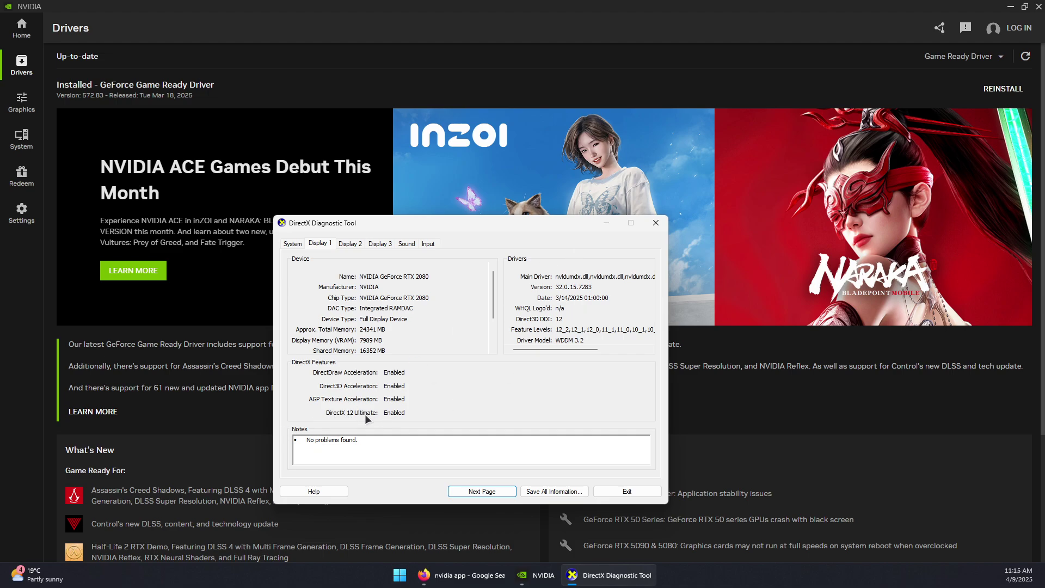
pyautogui.click(349, 242)
pyautogui.click(384, 243)
pyautogui.press('Left')
pyautogui.press('Left')
pyautogui.press('Left')
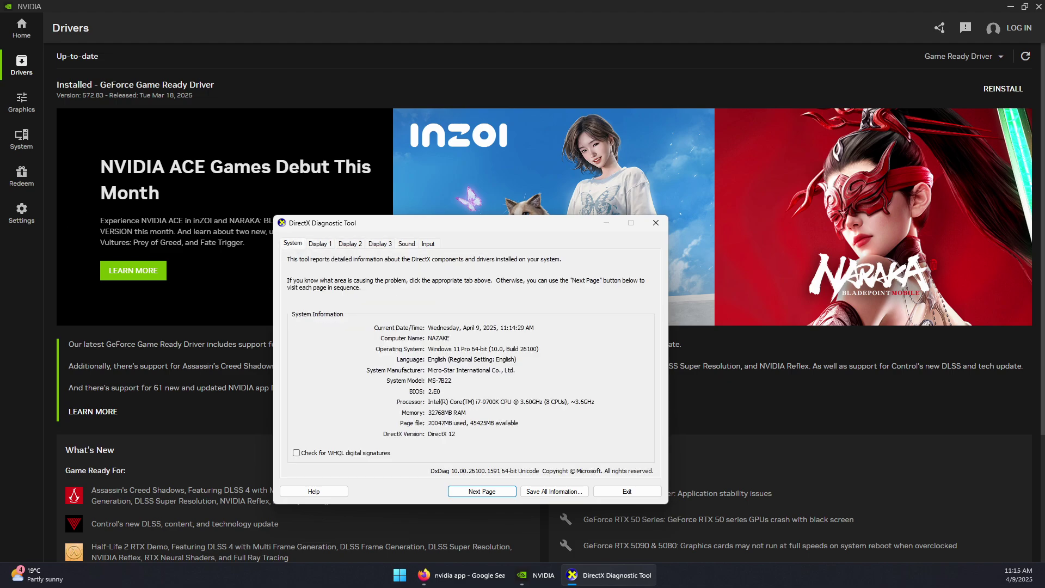